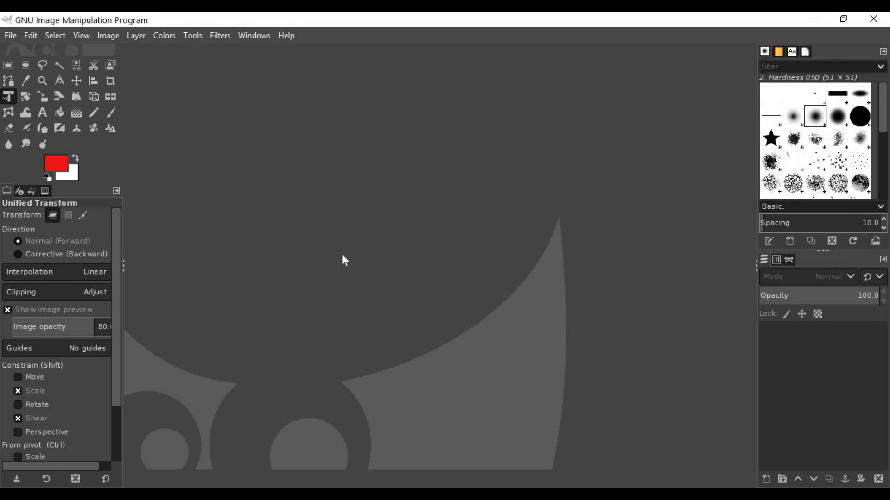
Step: Create a new 1920x1080 image with a white background fill, checking the advanced options
click(10, 36)
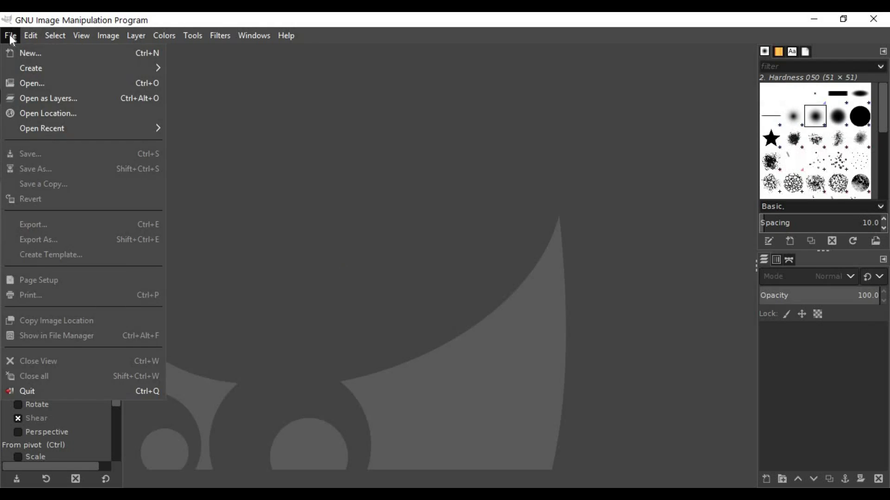
click(30, 57)
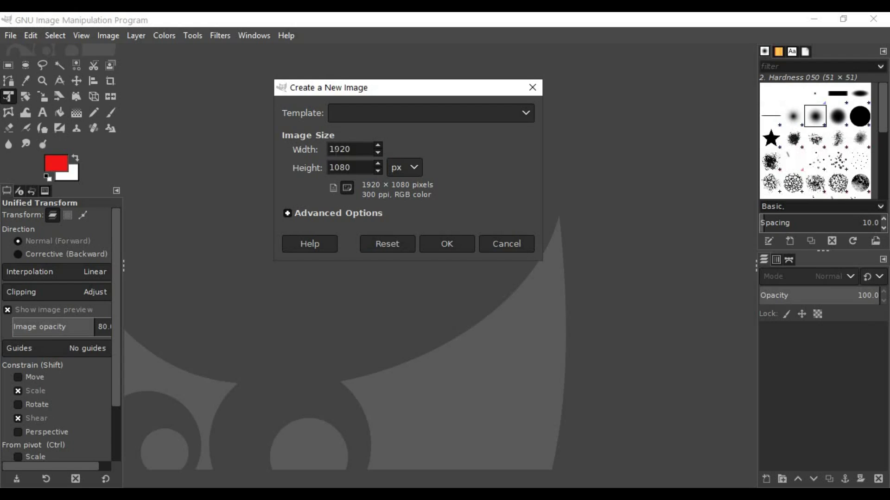
click(288, 213)
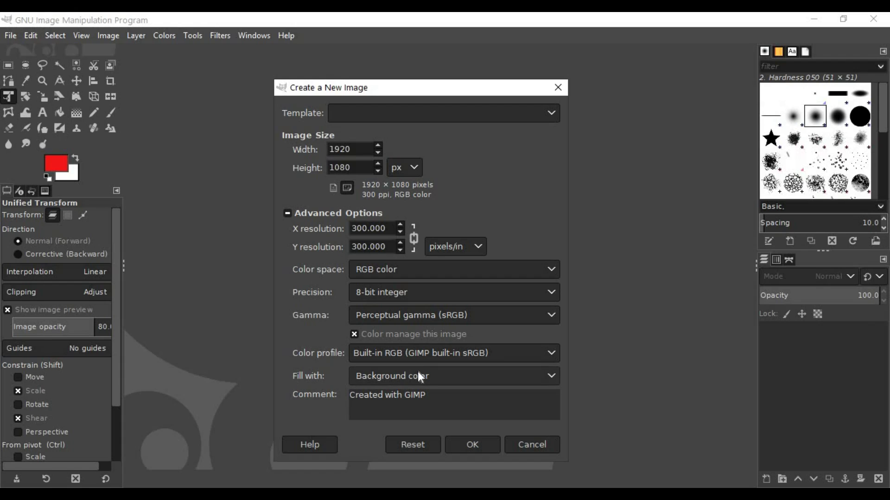
click(459, 441)
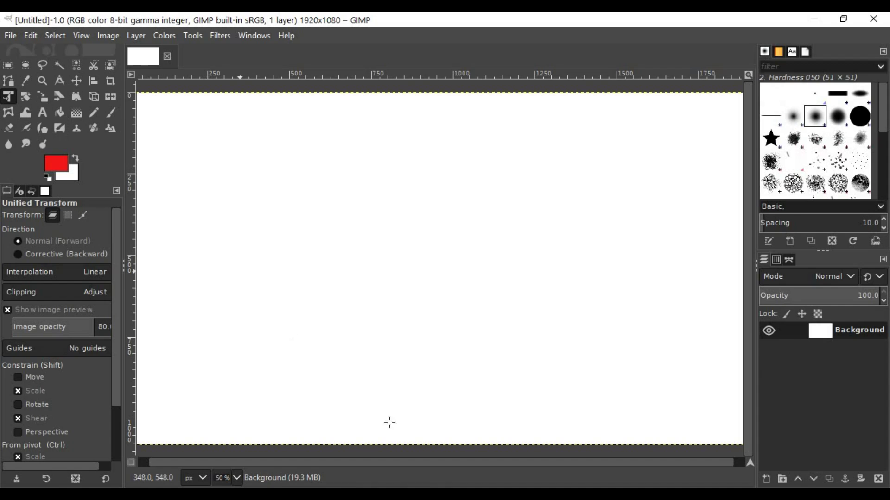
Step: Zoom out so the whole canvas is visible and switch to the Text tool
key(minus)
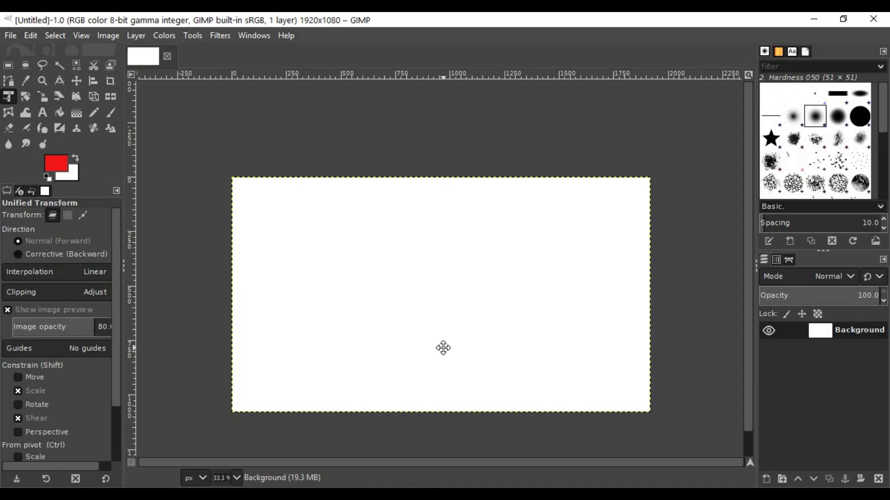
drag(443, 348, 422, 305)
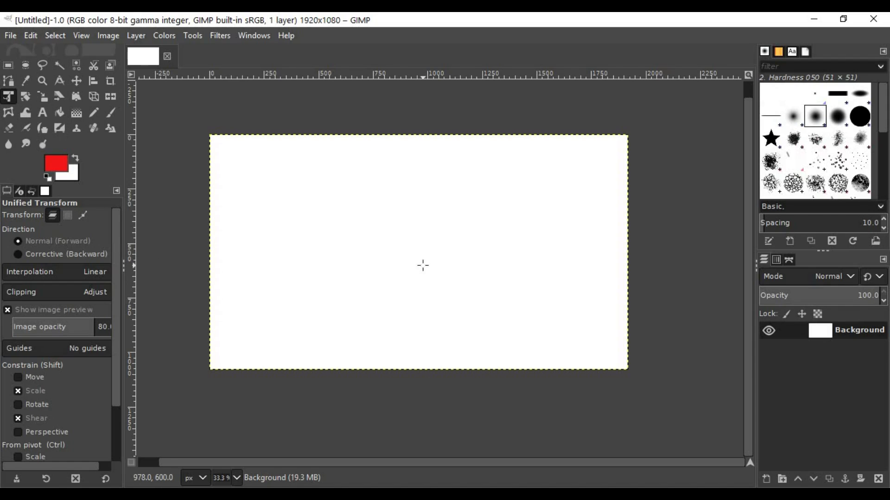
key(t)
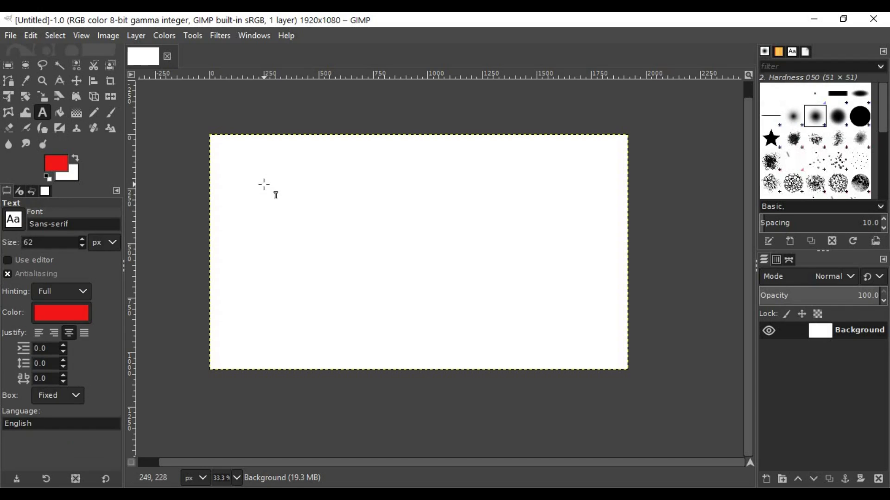
Step: Draw a text box across the upper canvas and enter HAPPY in capitals instead of lowercase
drag(257, 178, 534, 308)
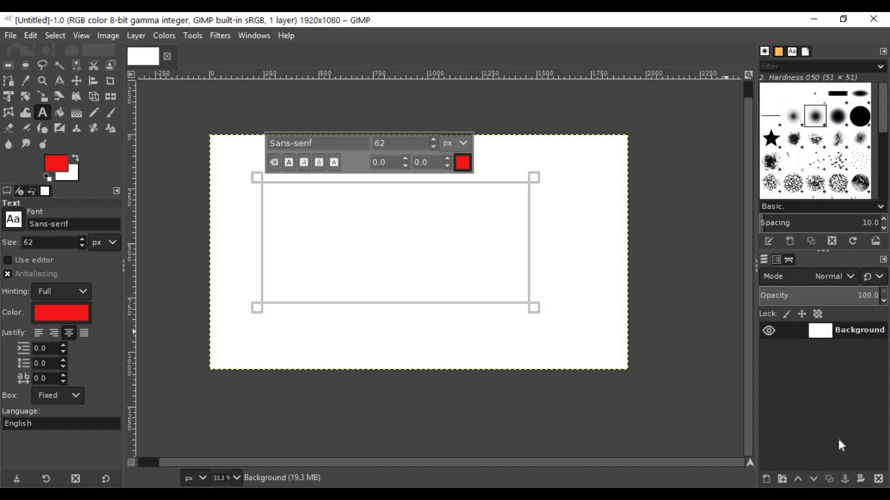
text(hap)
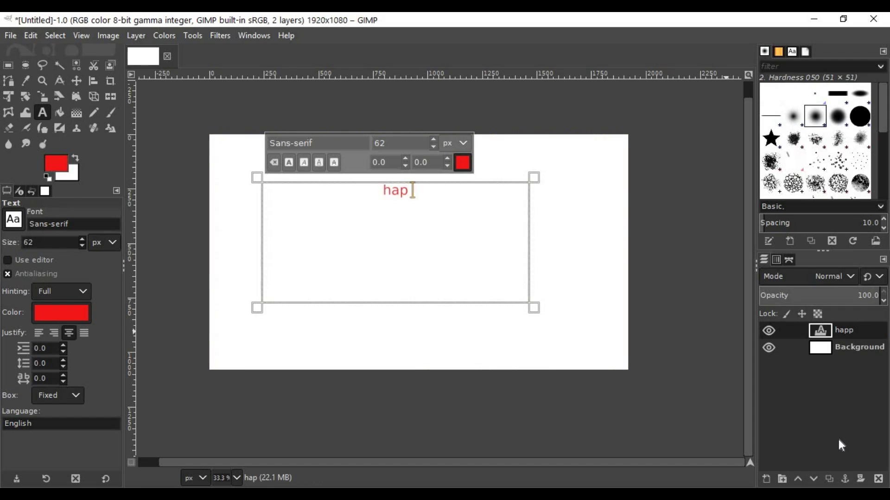
text(py)
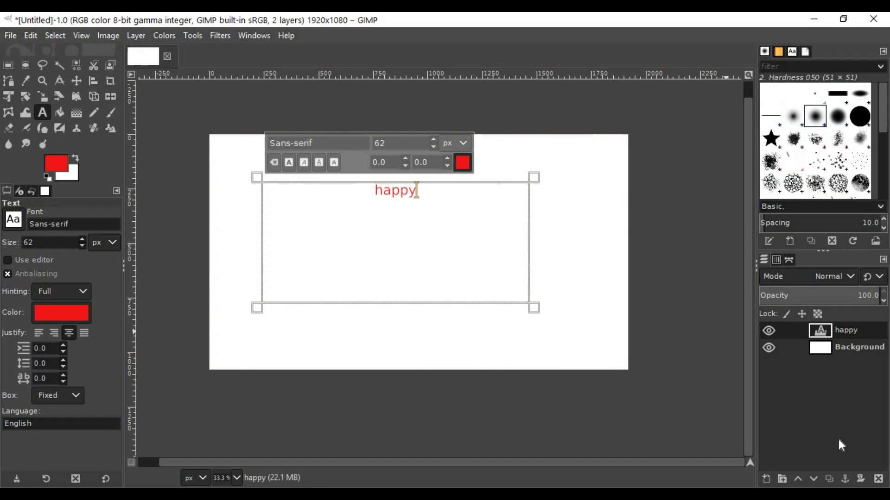
key(BackSpace)
key(BackSpace)
key(BackSpace)
key(BackSpace)
key(BackSpace)
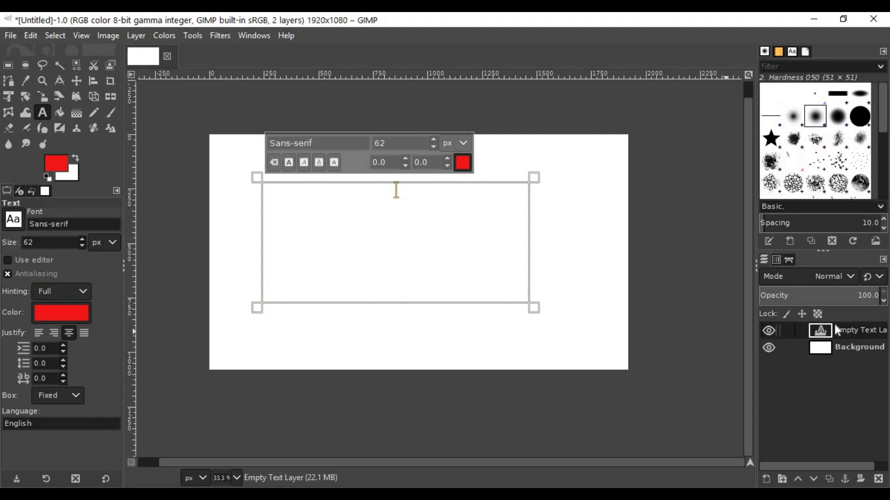
text(HA)
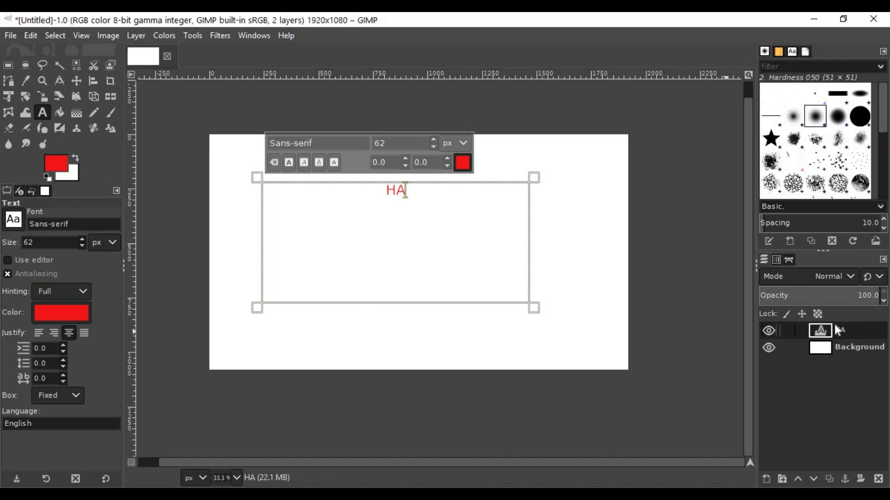
text(PPY)
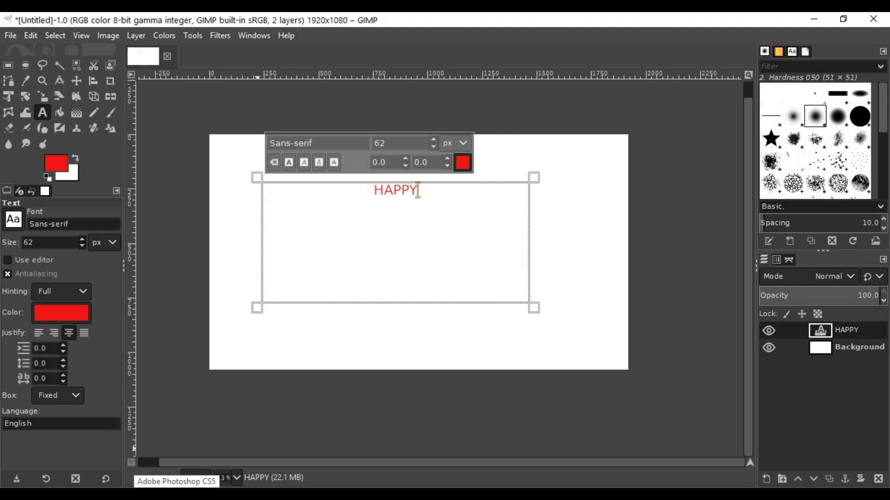
Step: Make the HAPPY text bold and size it to 240 px so it fits one line
key(ctrl+a)
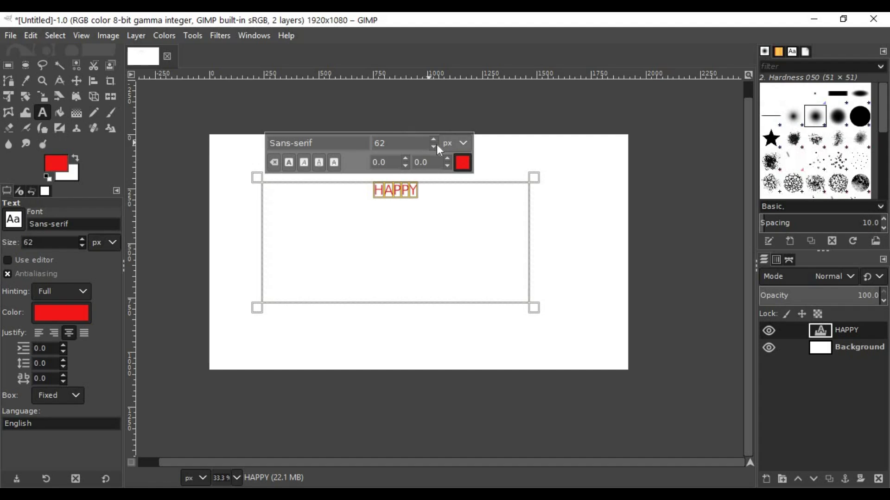
scroll(435, 142, up, 20)
scroll(436, 146, up, 20)
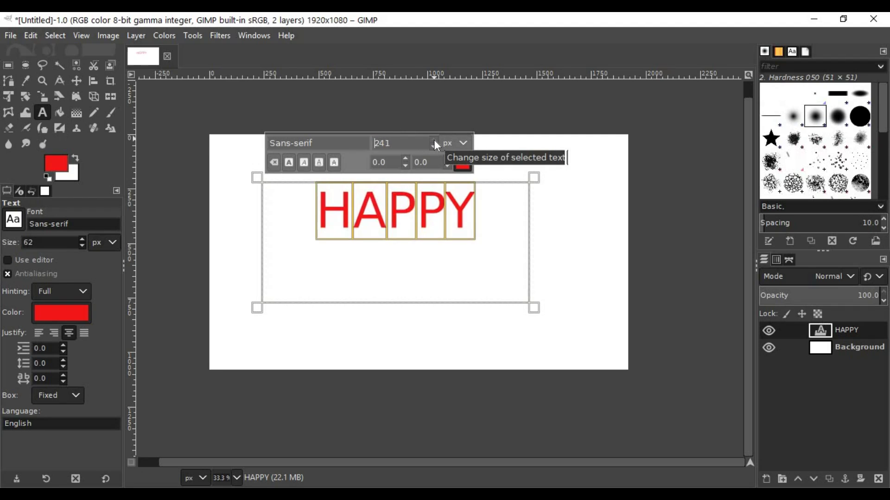
scroll(436, 146, up, 20)
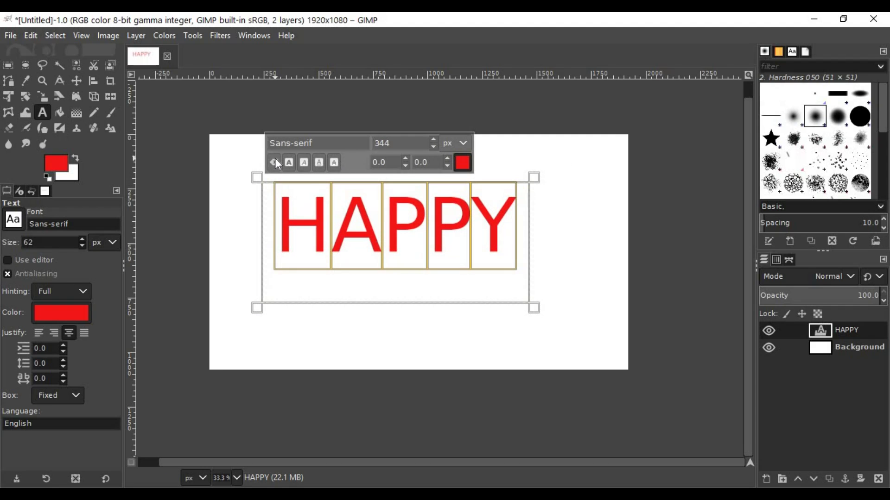
click(289, 163)
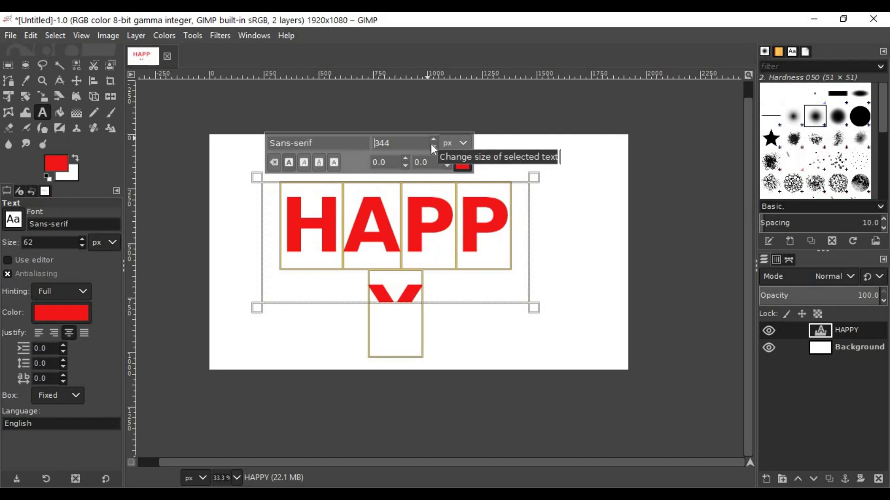
scroll(435, 153, down, 5)
scroll(435, 153, down, 20)
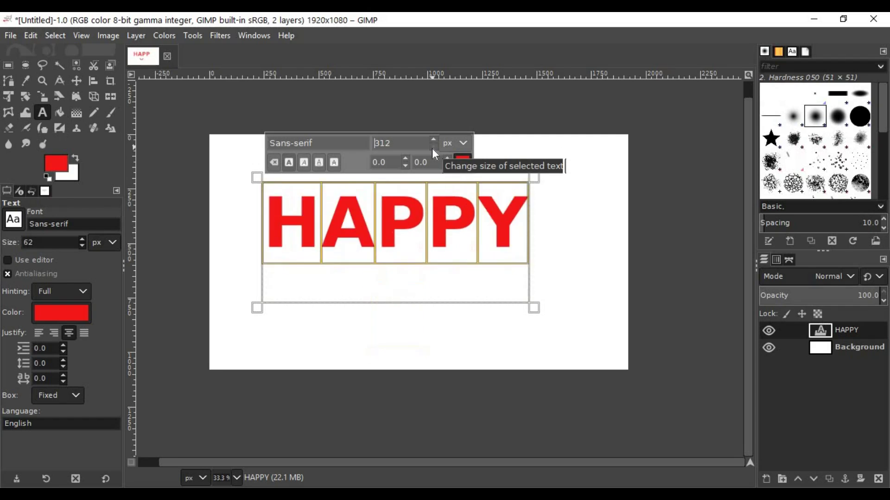
scroll(435, 152, down, 20)
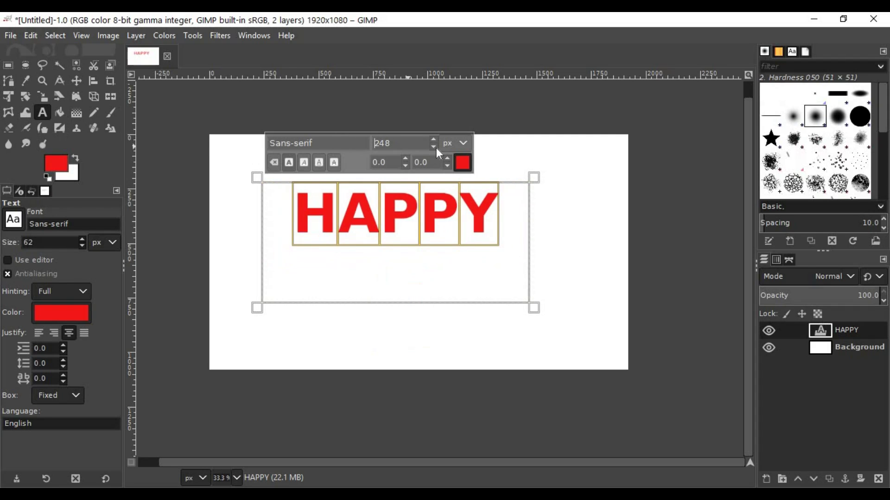
scroll(439, 152, down, 2)
scroll(439, 153, down, 5)
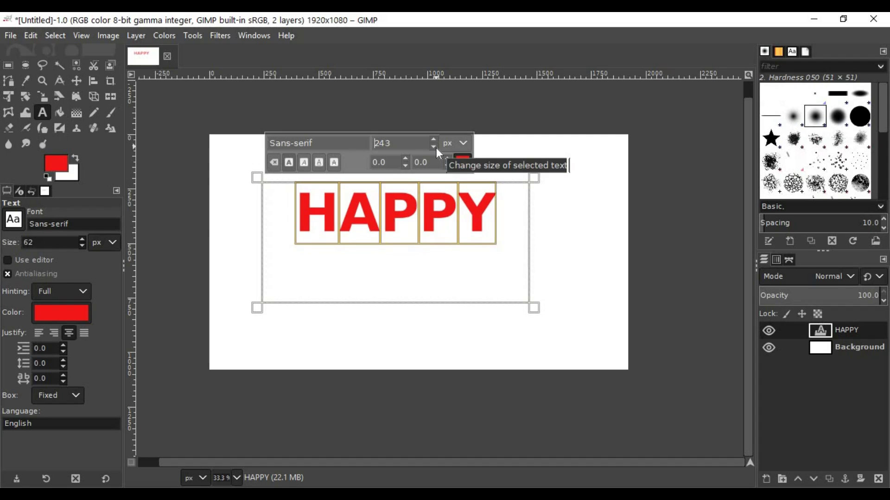
scroll(439, 153, down, 1)
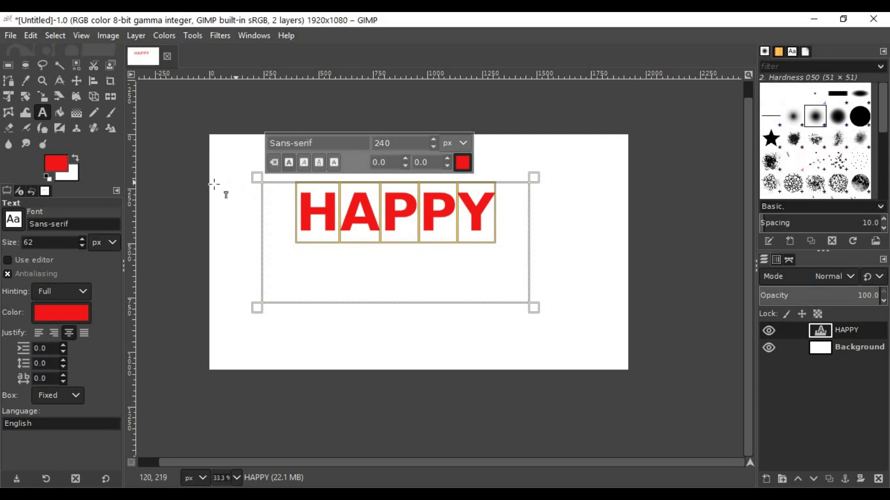
Step: Try Sans-serif Bold Italic, Segoe UI Historic and SimSun fonts on HAPPY
click(14, 220)
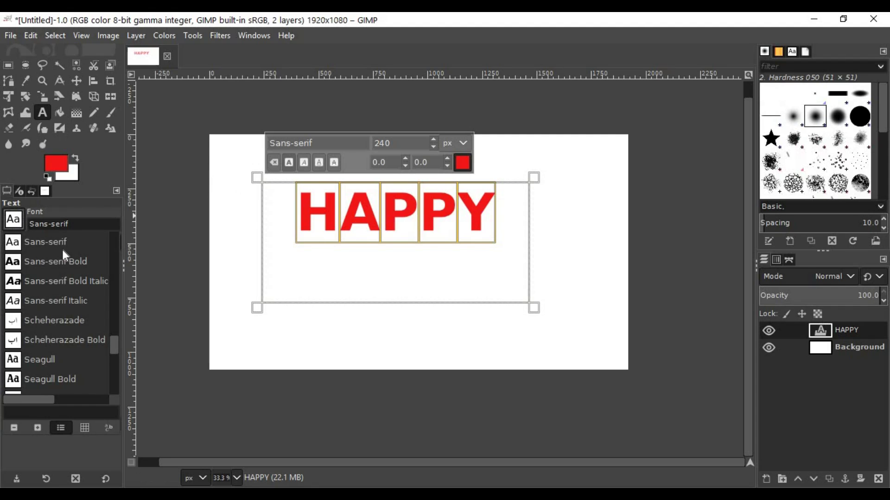
click(26, 284)
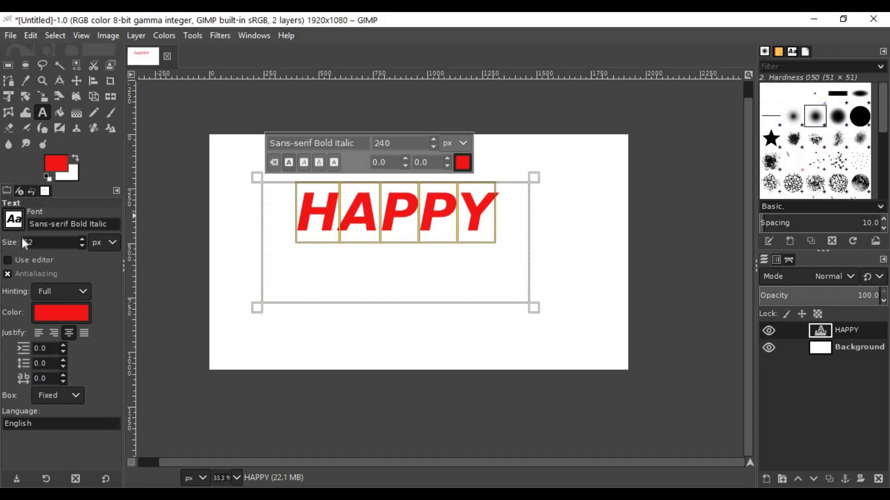
click(14, 220)
scroll(68, 337, down, 5)
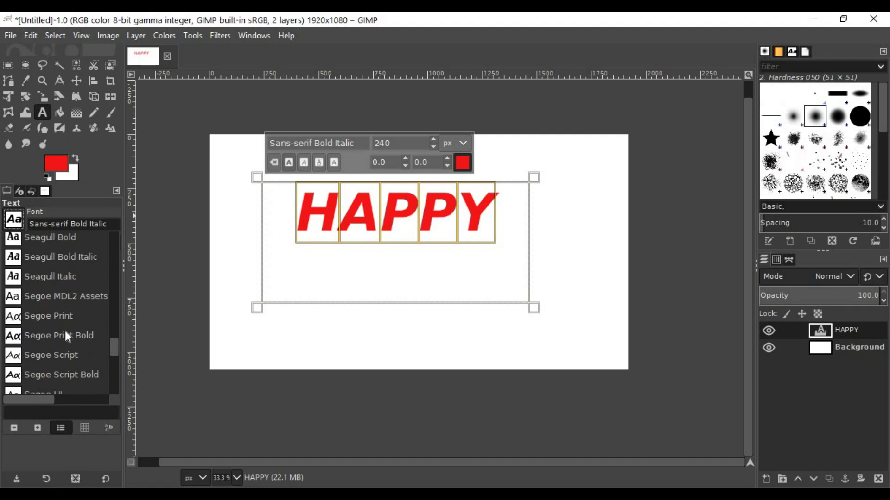
scroll(68, 337, down, 3)
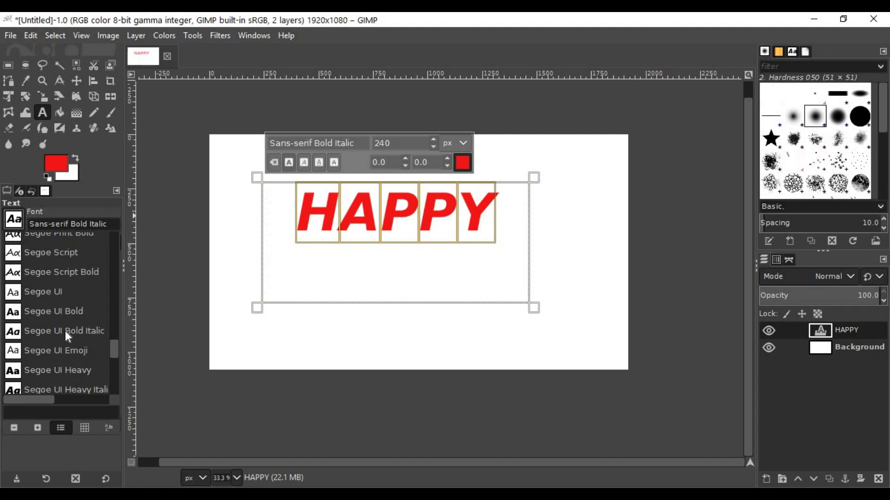
scroll(68, 337, down, 2)
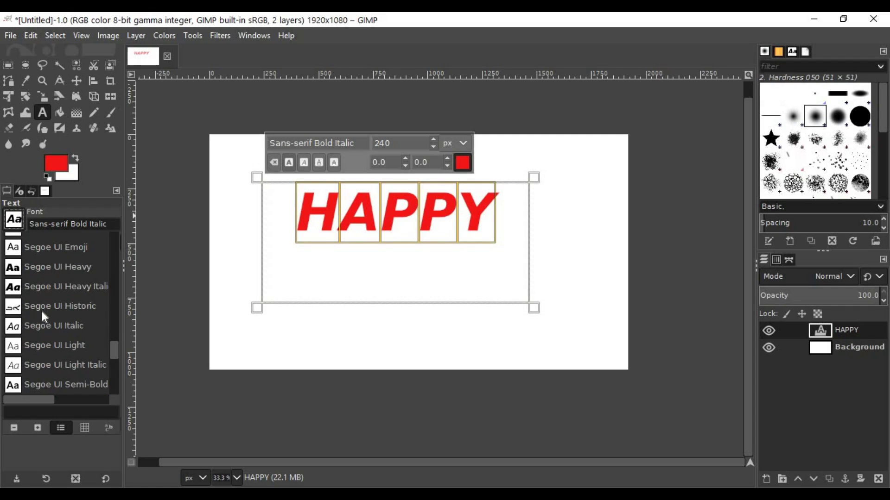
click(22, 308)
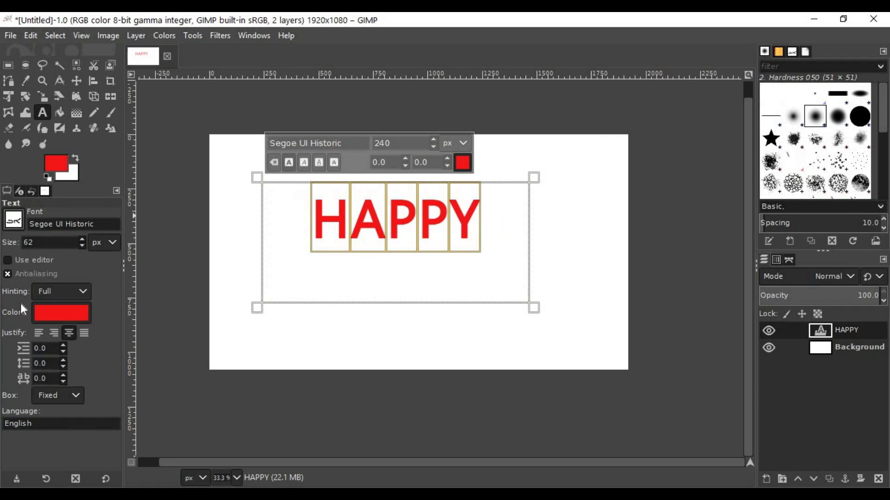
click(14, 220)
scroll(77, 343, down, 5)
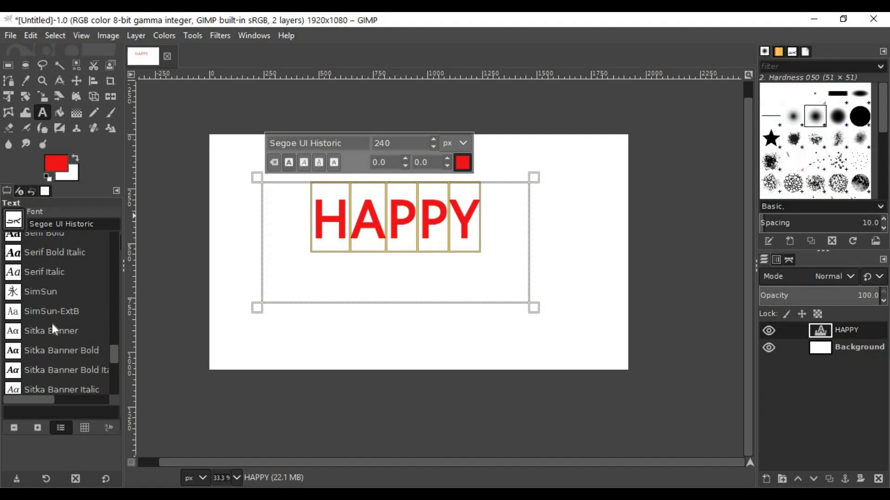
click(16, 299)
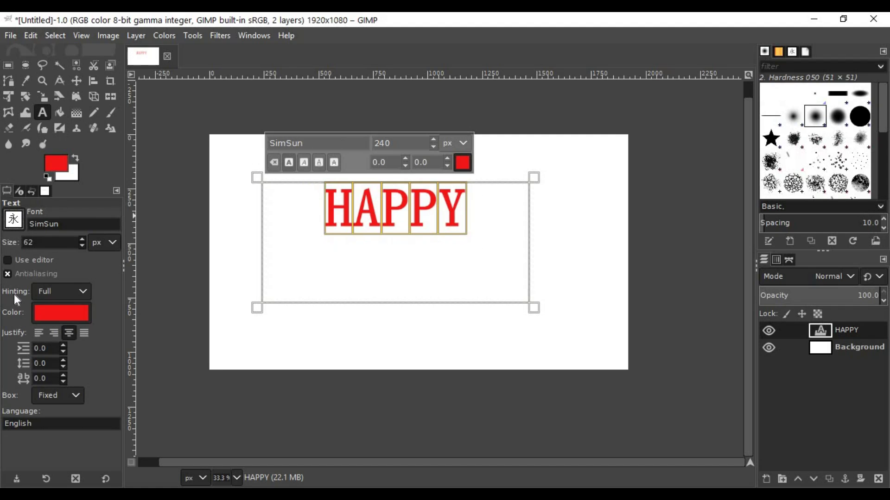
Step: Set HAPPY in Source Code Pro Heavy and finish editing the text
click(13, 220)
scroll(60, 346, down, 8)
scroll(61, 345, down, 8)
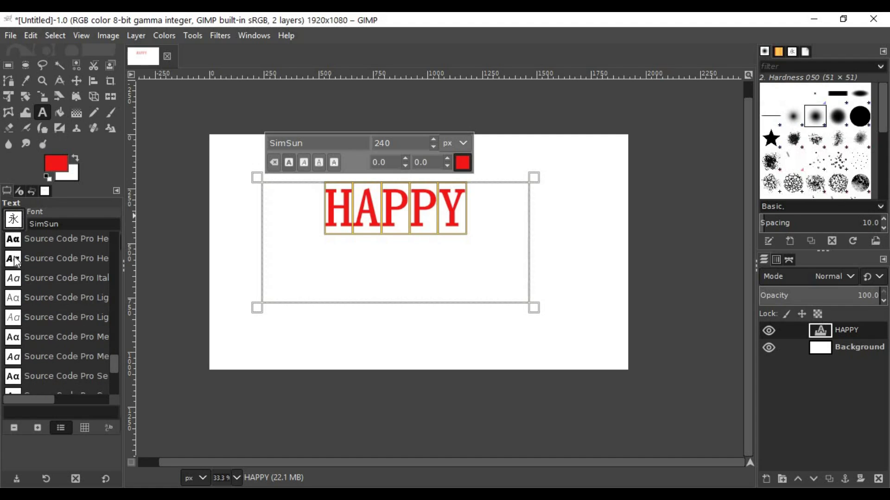
click(13, 257)
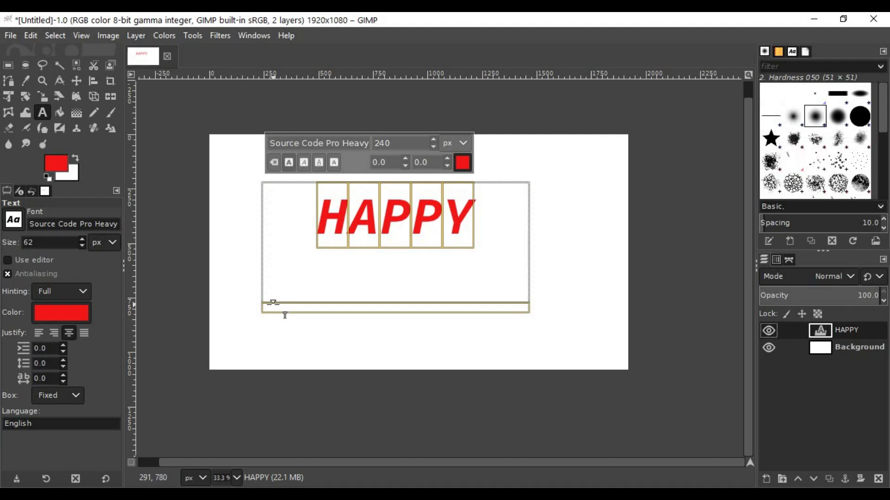
key(Escape)
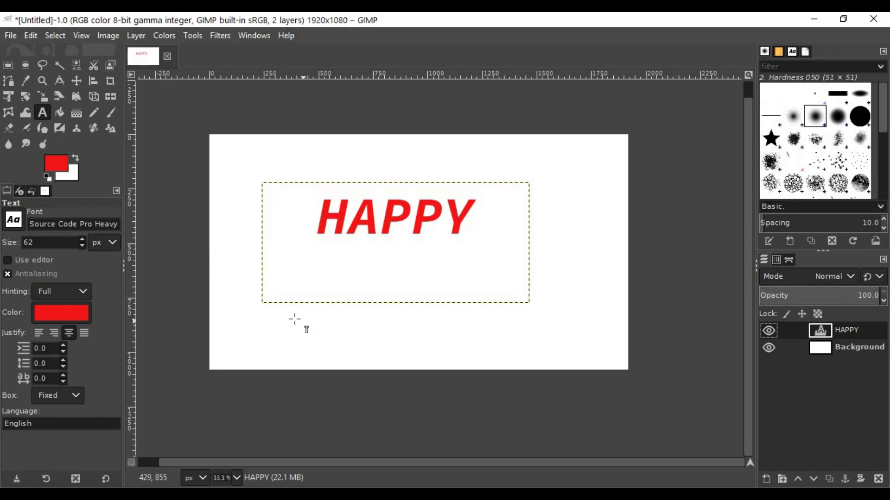
Step: Draw a second text box below HAPPY for the next word
drag(262, 303, 556, 405)
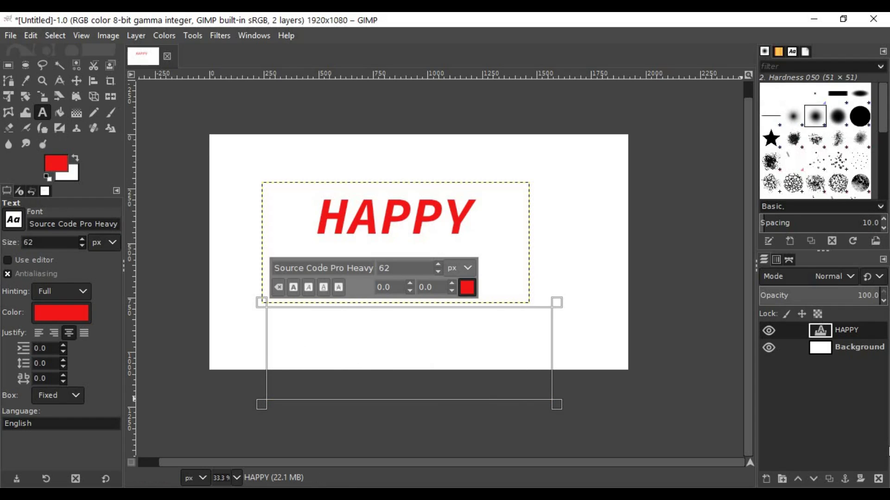
Step: Type FRIENDSHIPDAY in the new text box, fixing the mistyped letters
text(FRUEN)
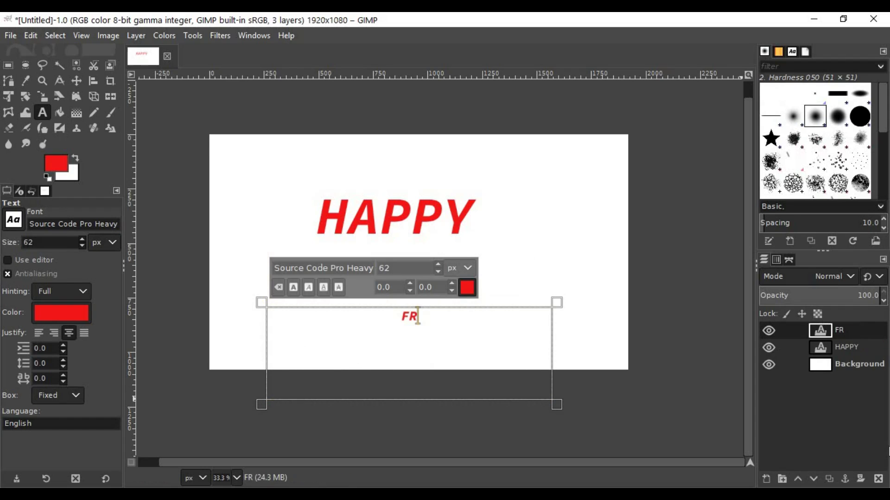
key(BackSpace)
key(BackSpace)
key(BackSpace)
text(IENDSHIPDAY)
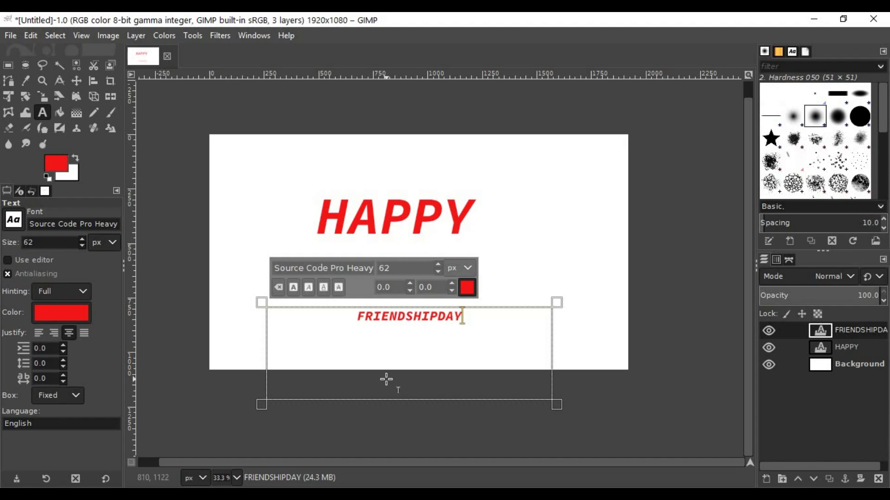
Step: Enlarge FRIENDSHIPDAY to 164 px in Source Sans Pro Bold and finish editing
double_click(400, 316)
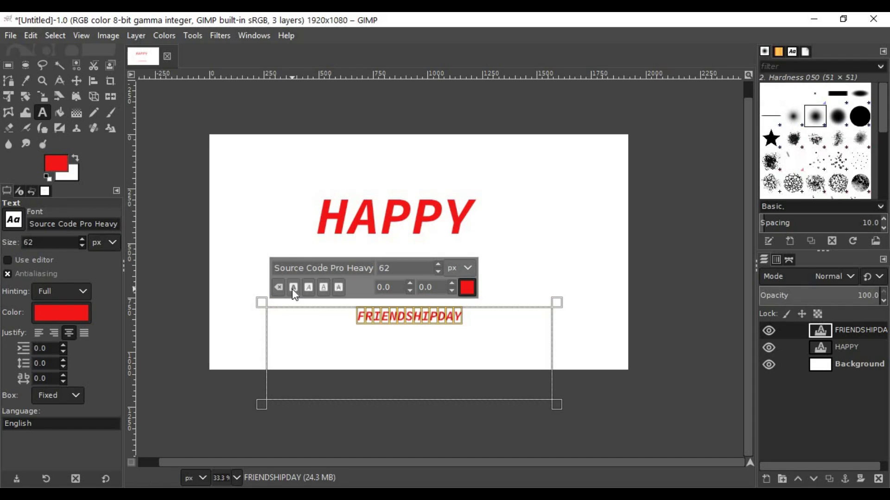
click(439, 264)
scroll(441, 268, up, 10)
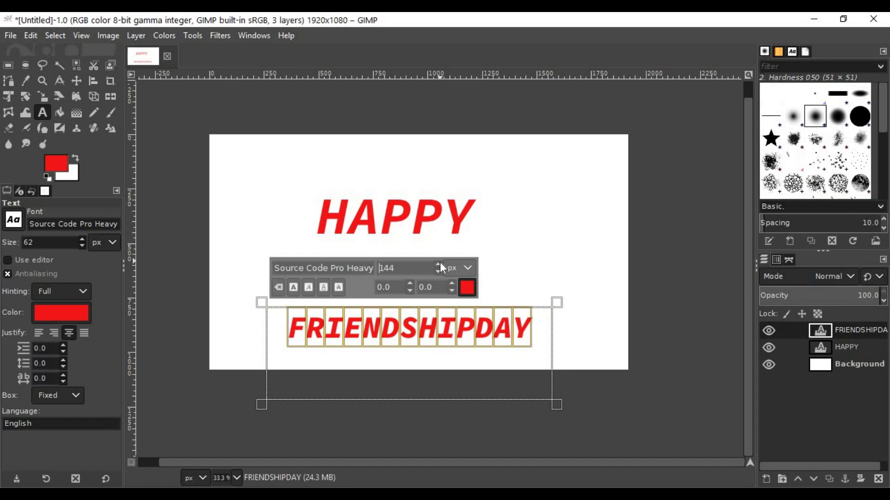
click(14, 221)
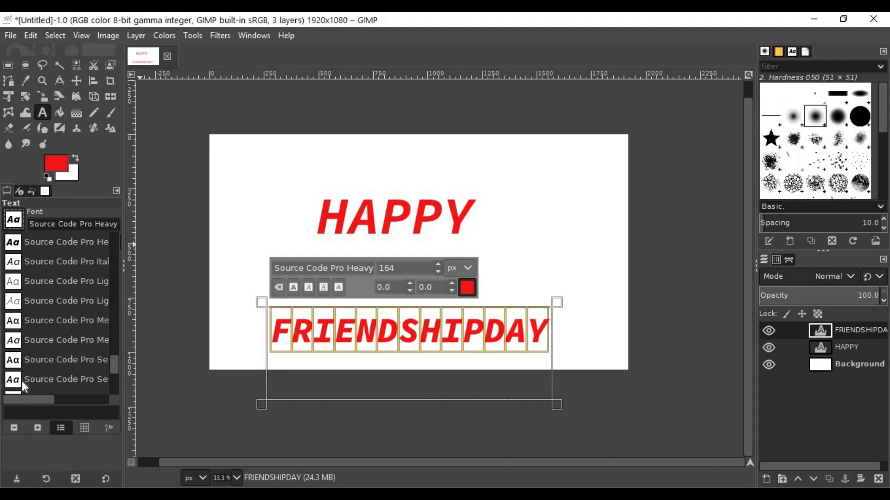
scroll(17, 341, down, 5)
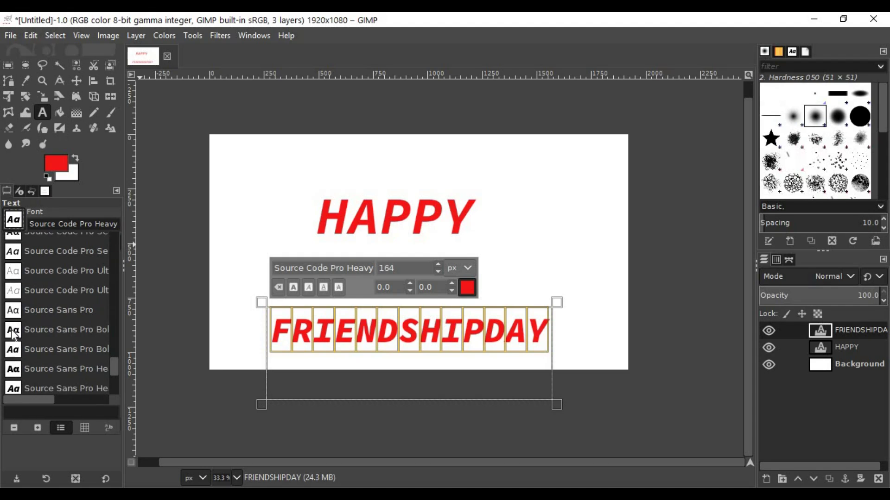
click(15, 329)
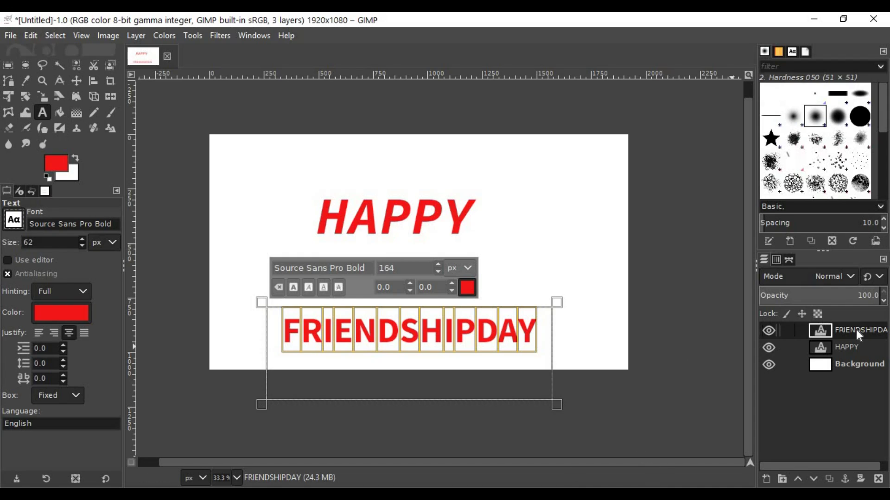
click(621, 375)
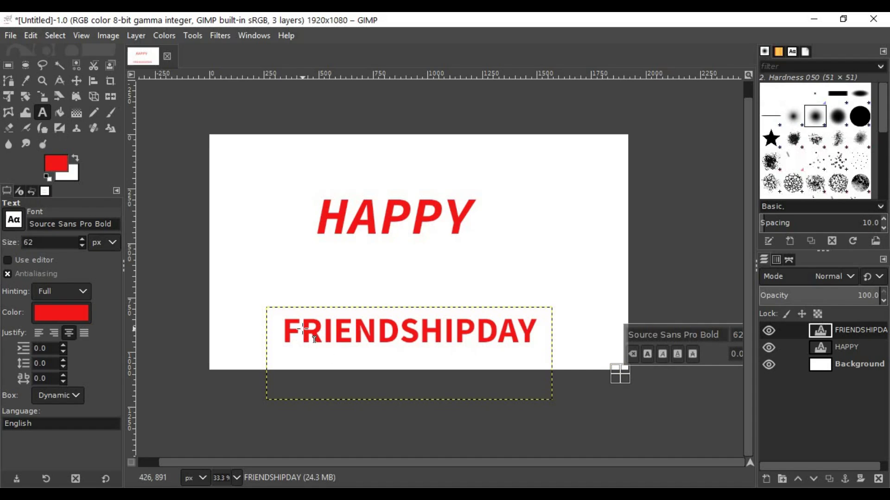
Step: Undo the accidental M text layer, switch to the Move tool, and make HAPPY the active layer
text(M)
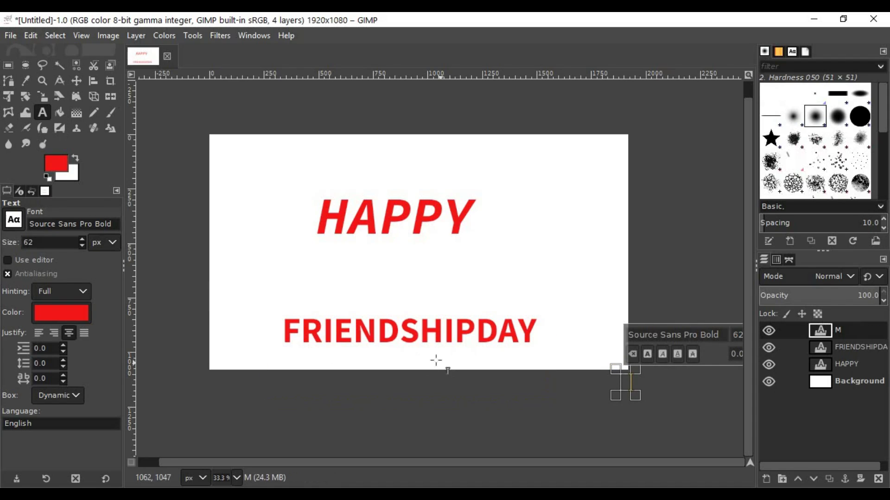
key(Escape)
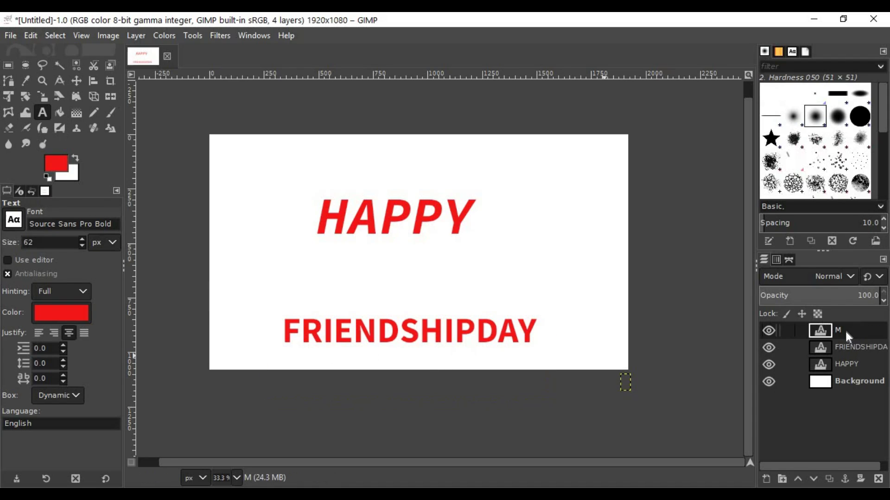
click(844, 329)
key(m)
key(ctrl+z)
key(ctrl+z)
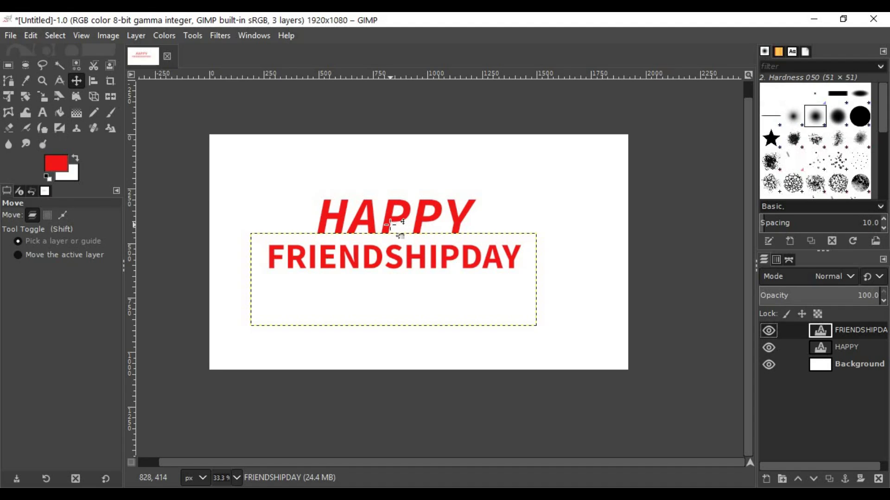
click(391, 225)
click(827, 345)
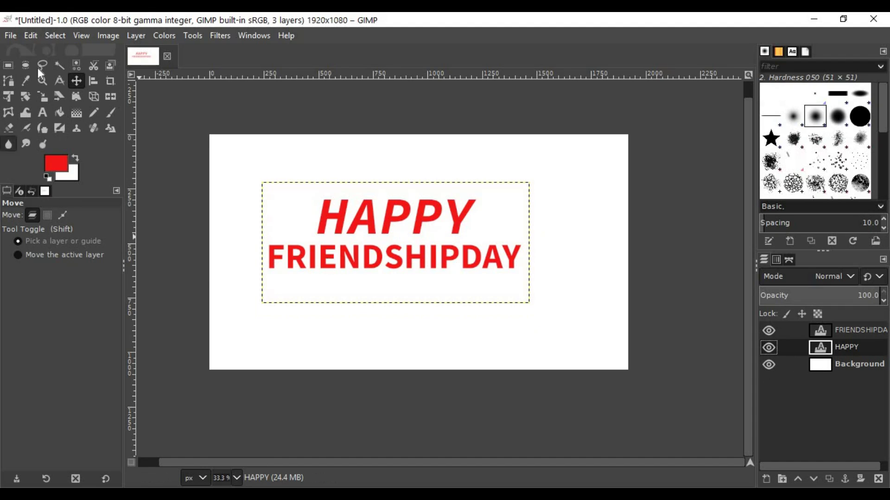
click(216, 39)
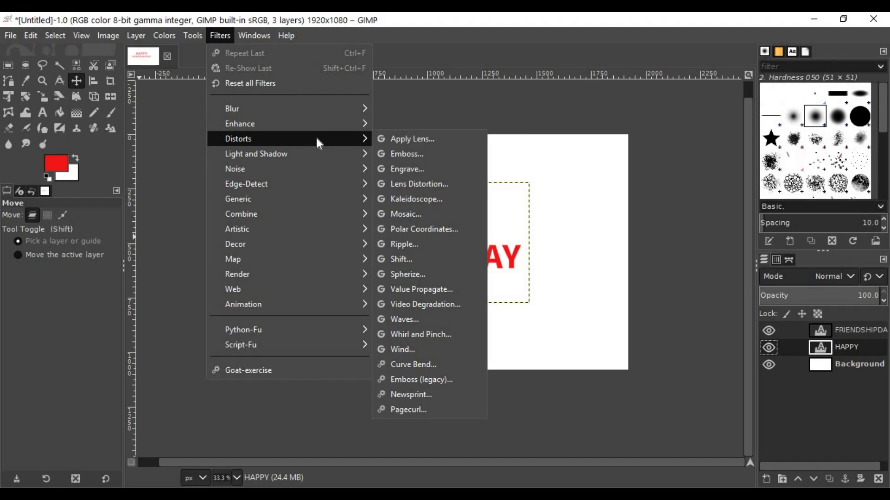
mouse_move(318, 153)
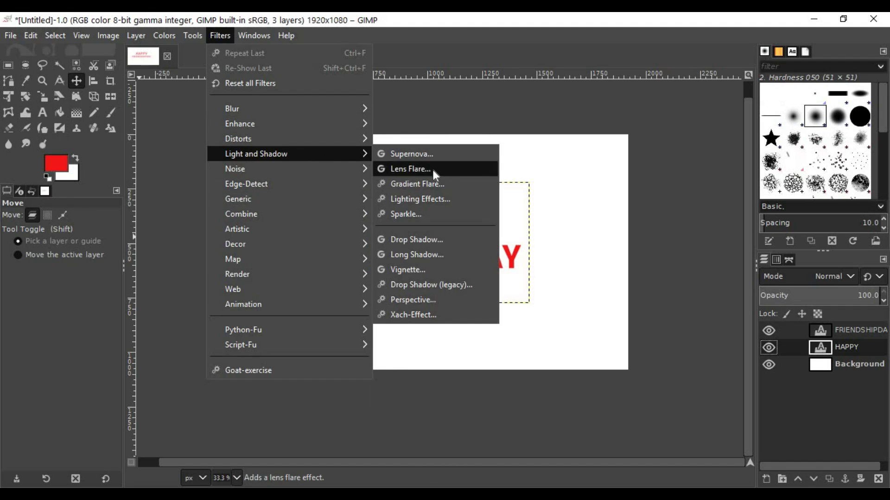
click(461, 240)
drag(497, 196, 691, 130)
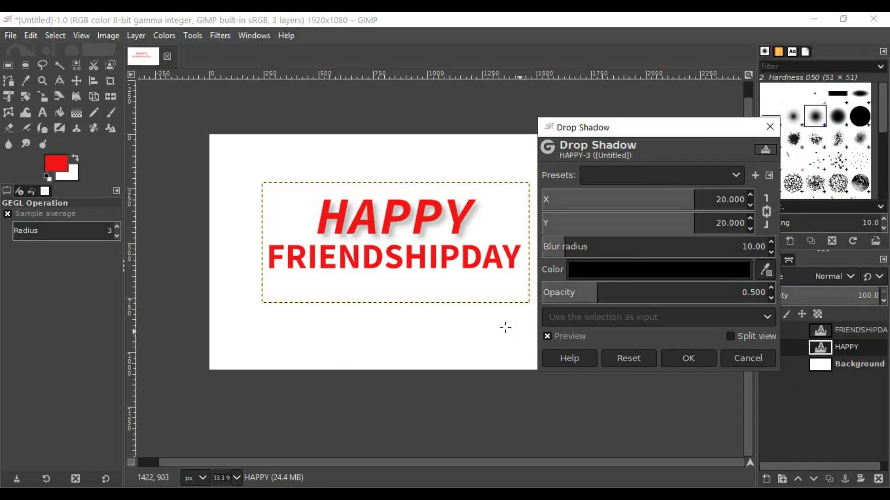
click(728, 338)
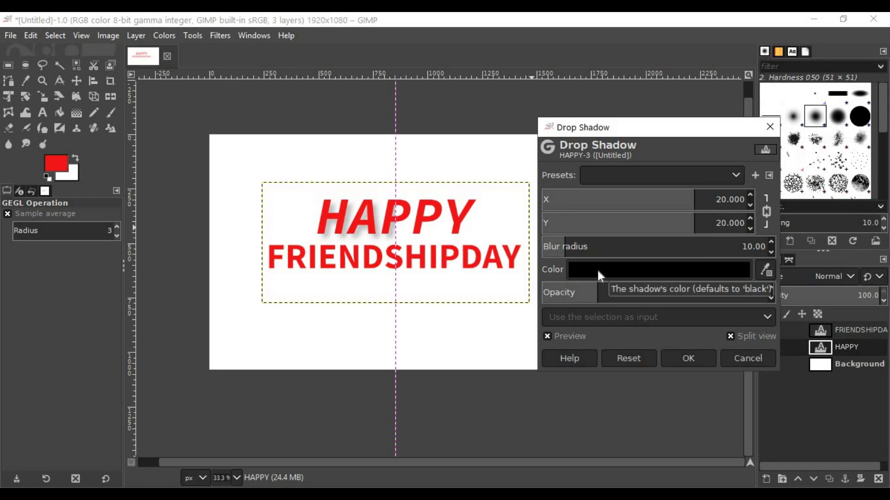
mouse_move(588, 246)
mouse_down()
mouse_move(671, 252)
mouse_move(541, 250)
mouse_move(588, 251)
mouse_up()
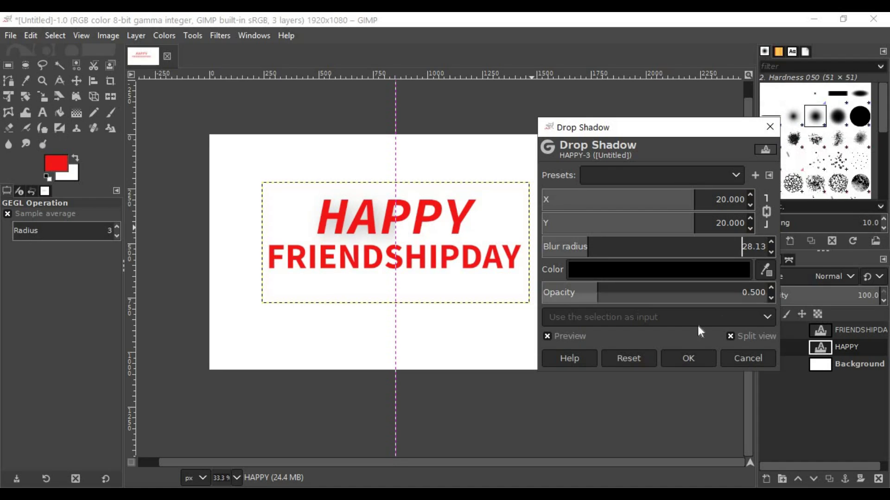
click(733, 354)
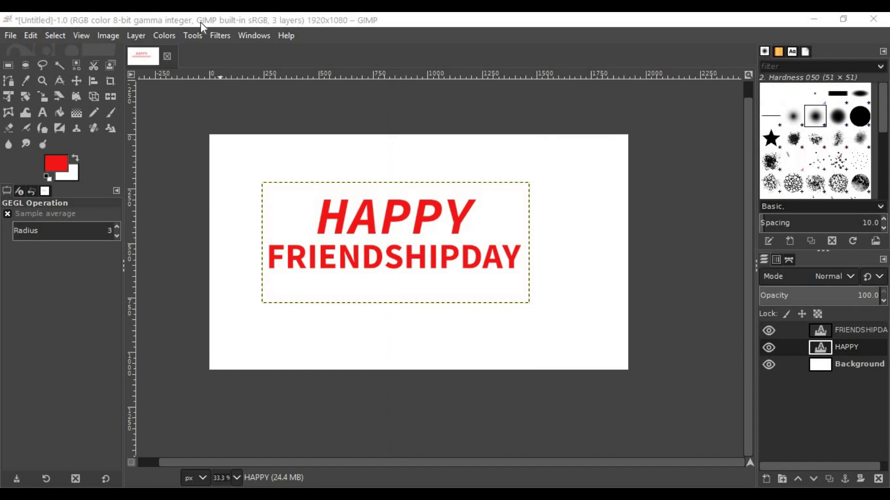
click(214, 36)
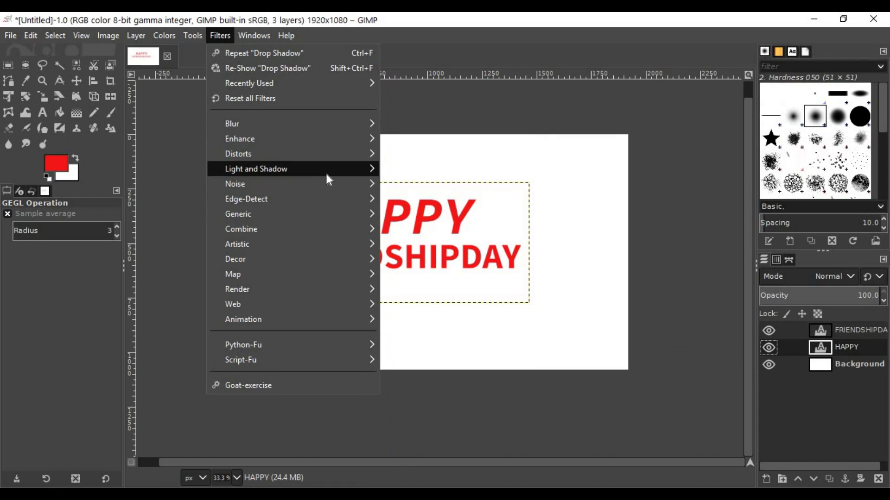
mouse_move(327, 176)
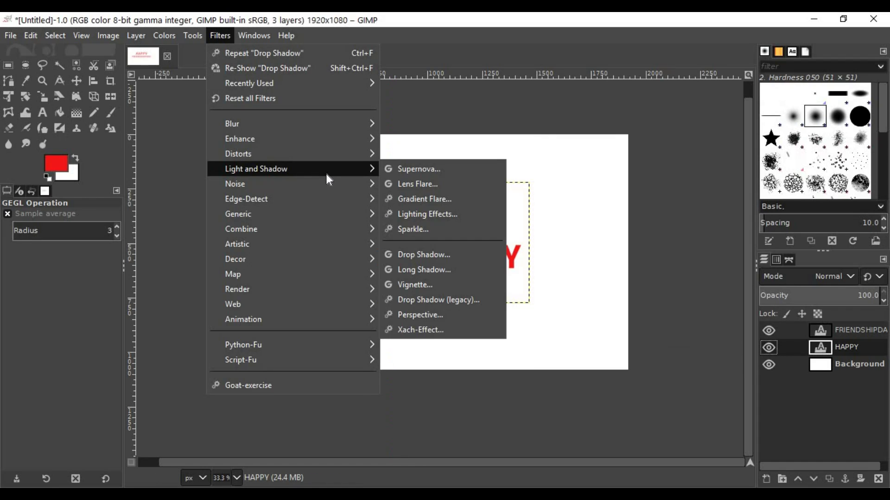
click(466, 302)
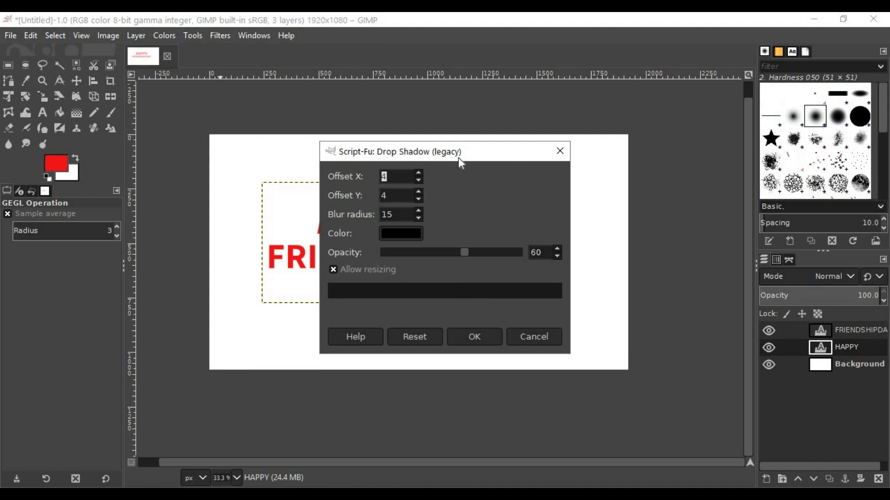
drag(460, 158, 664, 154)
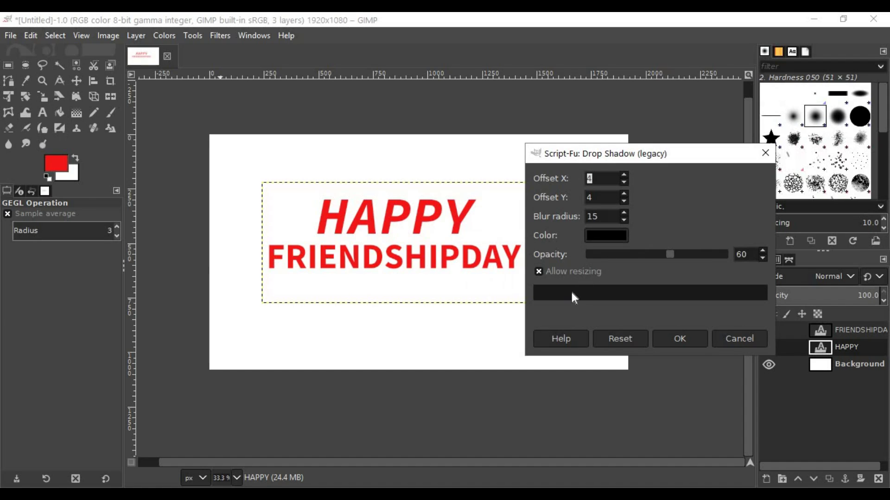
click(730, 339)
Step: Open Long Shadow for HAPPY and set its style to Fading (fixed length)
click(218, 37)
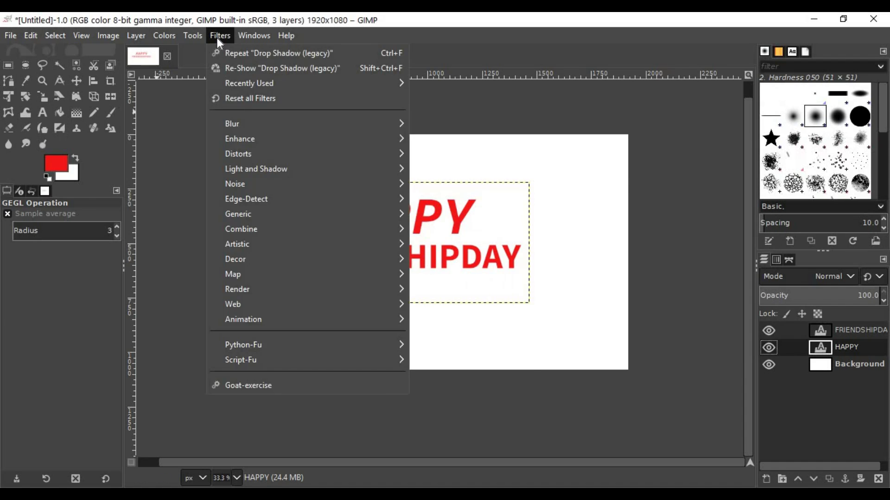
mouse_move(355, 173)
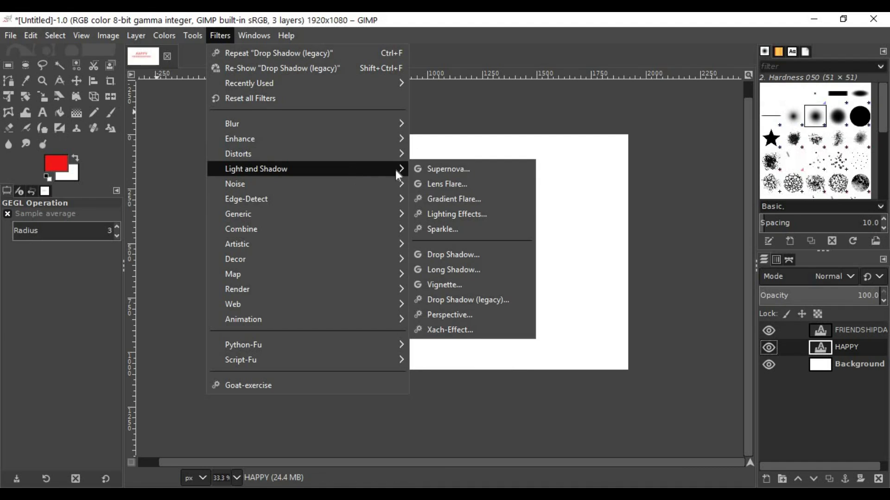
click(453, 270)
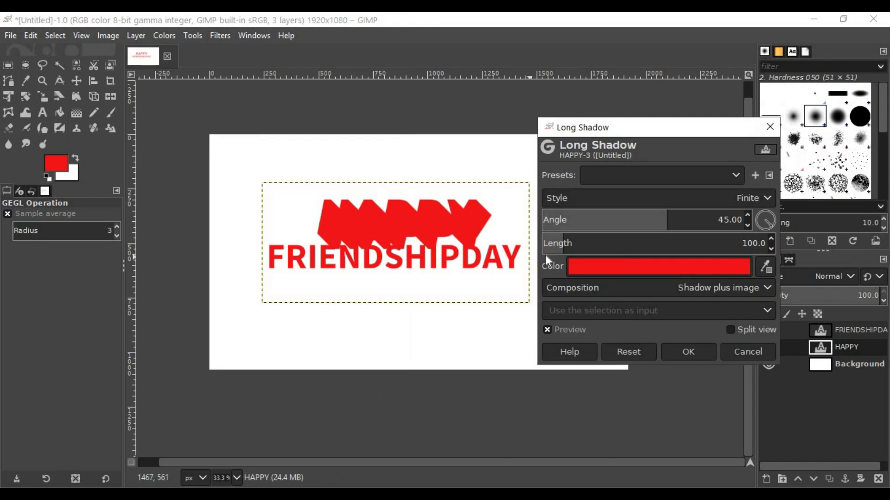
click(625, 206)
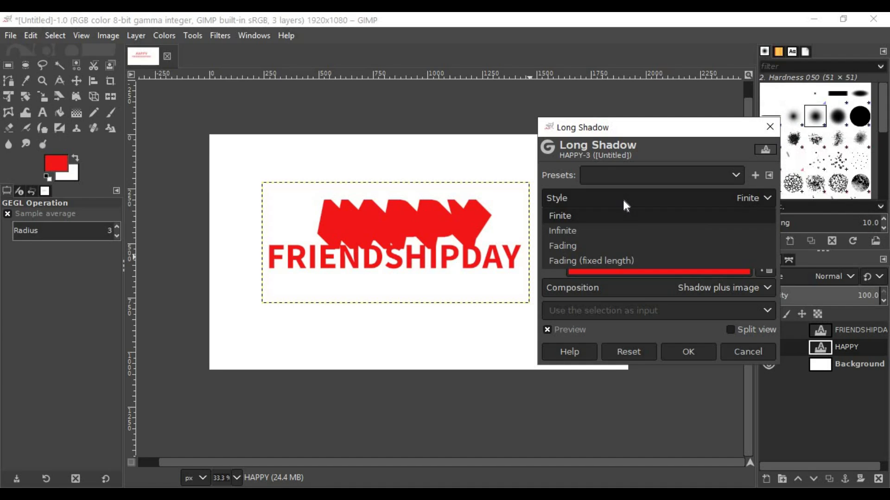
click(621, 261)
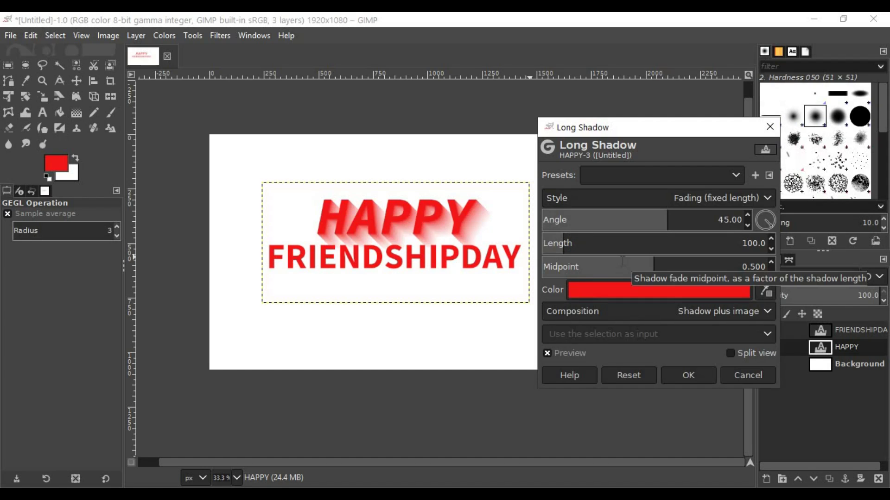
Step: Change the long shadow colour to orange and apply the shadow to HAPPY
click(605, 291)
drag(418, 136, 633, 82)
click(636, 136)
click(637, 171)
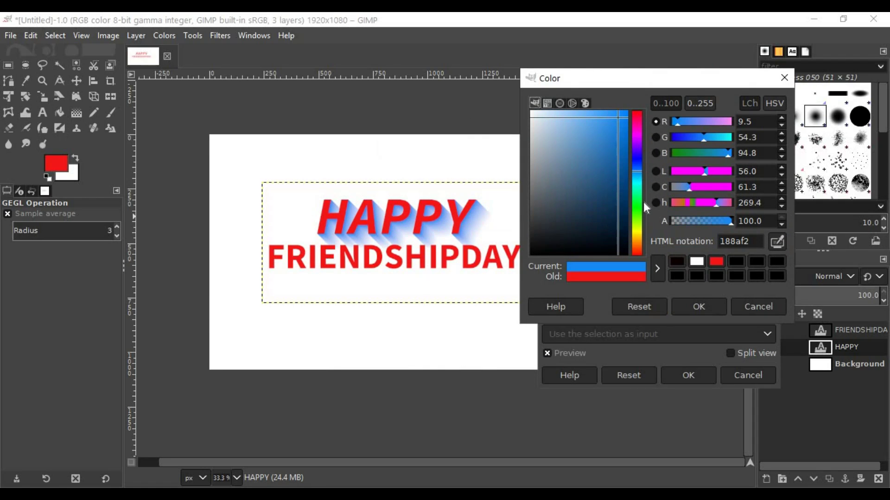
click(634, 203)
click(633, 221)
click(633, 237)
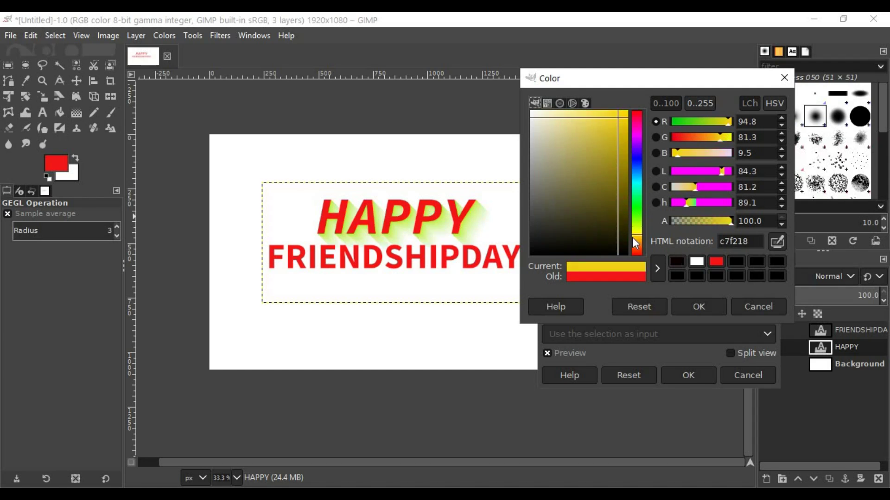
click(635, 248)
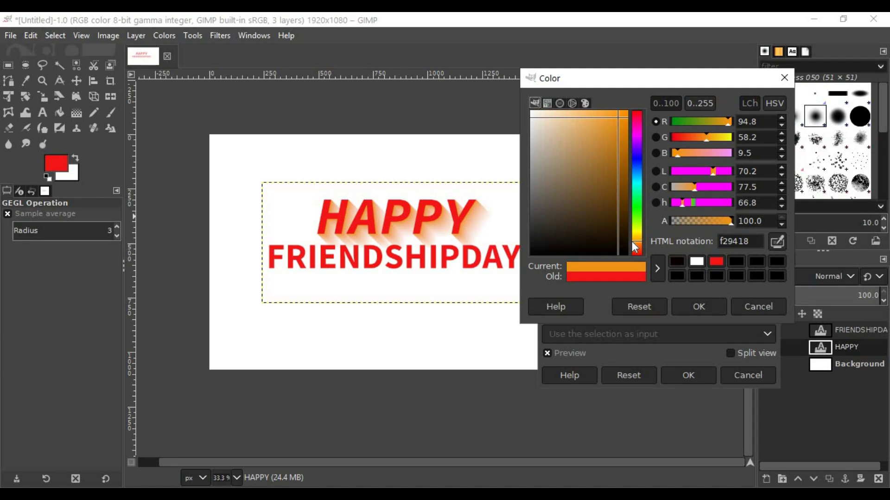
mouse_move(635, 247)
mouse_down()
mouse_move(633, 255)
mouse_move(637, 239)
mouse_move(634, 248)
mouse_up()
click(677, 305)
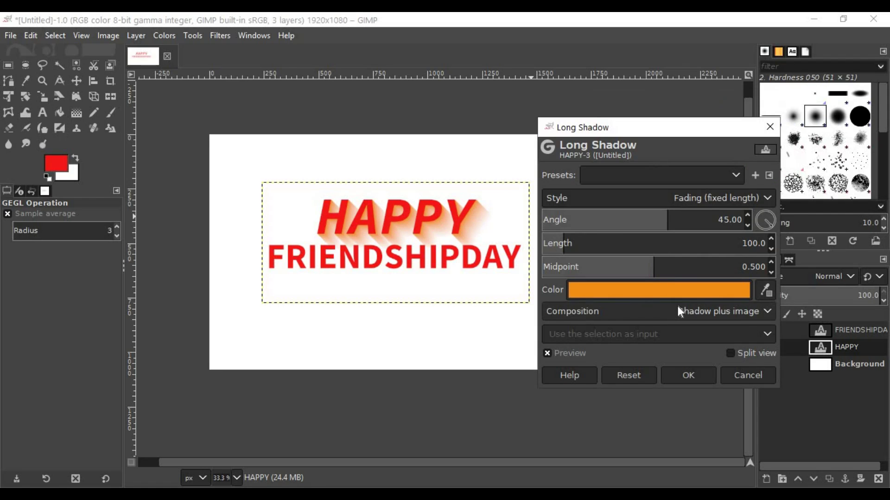
click(682, 375)
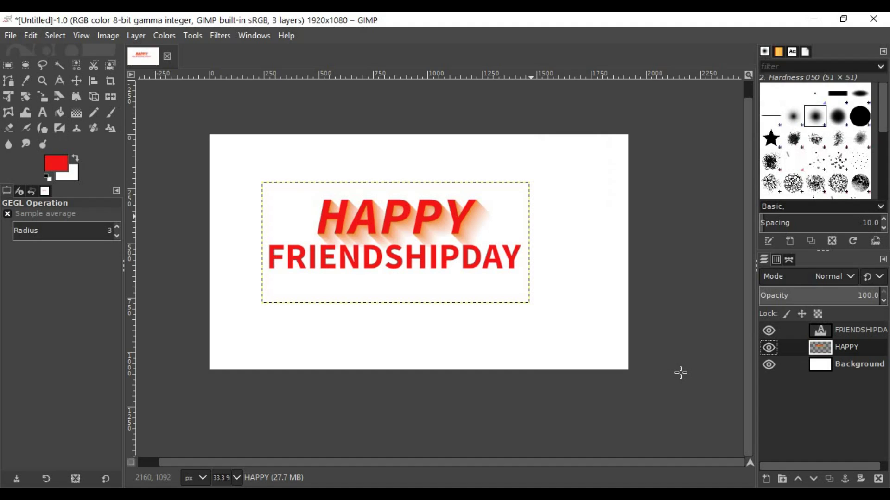
Step: Reapply HAPPY's fading orange Long Shadow filter to the FRIENDSHIPDAY text layer
click(833, 328)
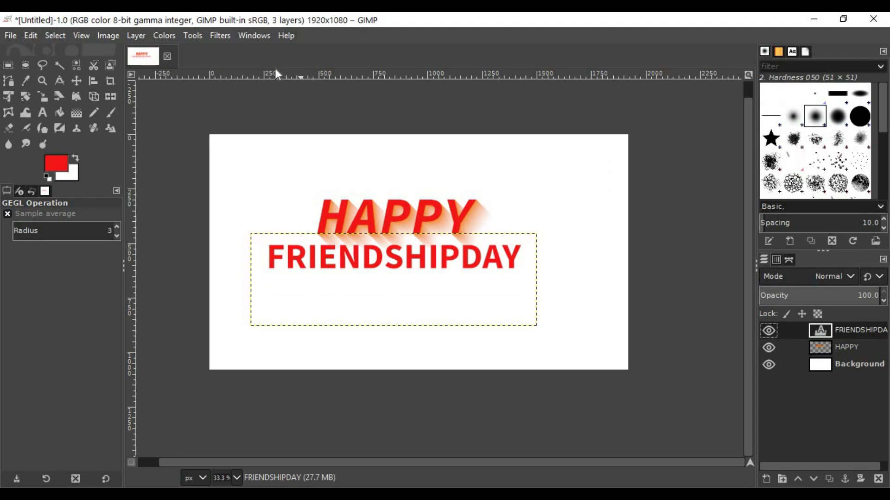
click(230, 37)
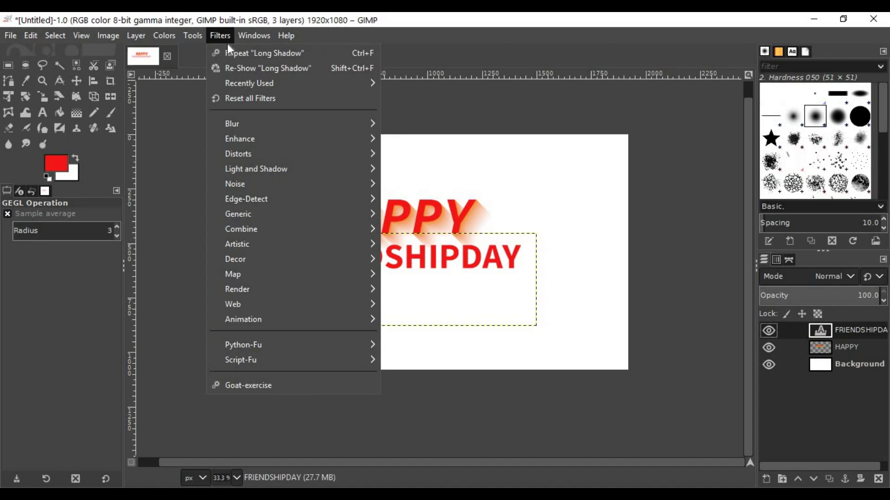
click(291, 52)
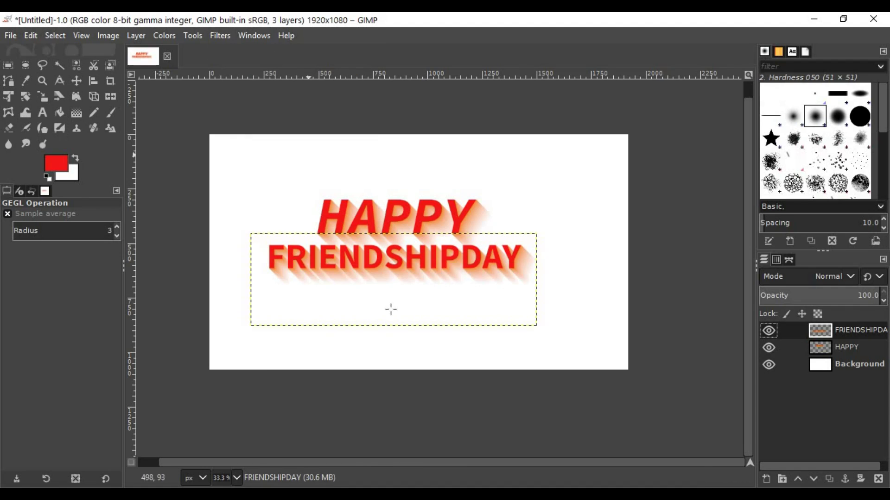